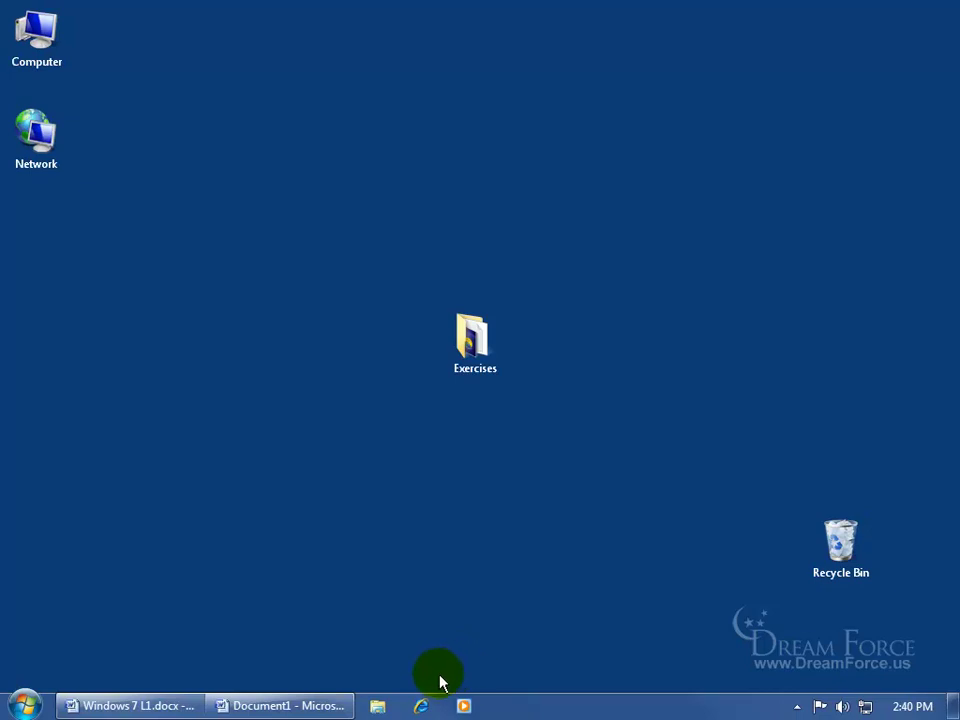
Glance at Internet Explorer's jump list, then bring Document1 back in Word
right_click(421, 705)
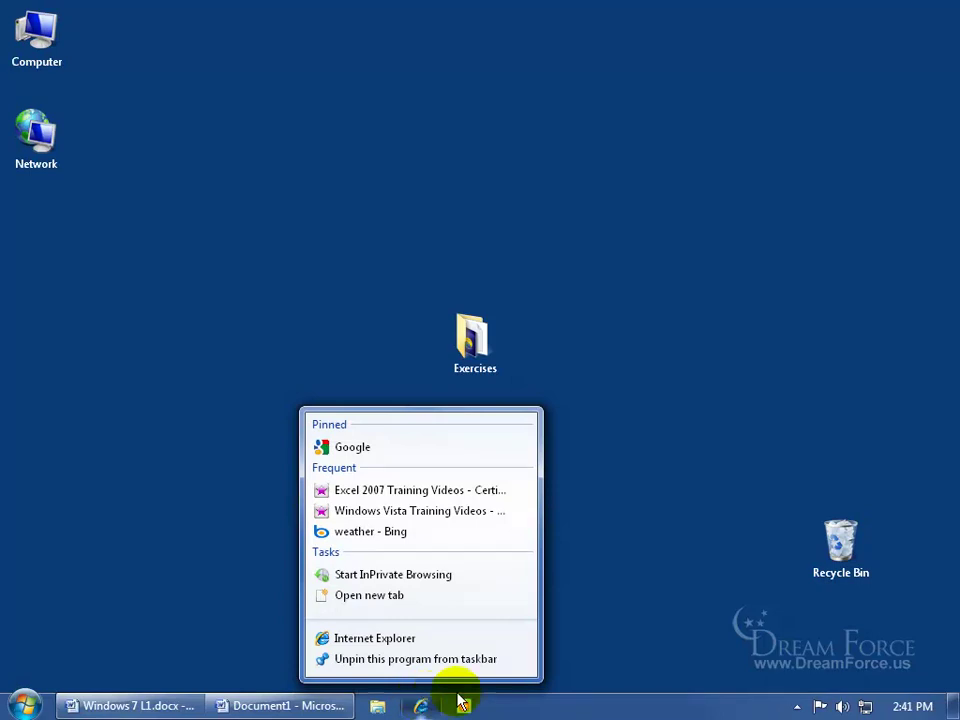
left_click(614, 591)
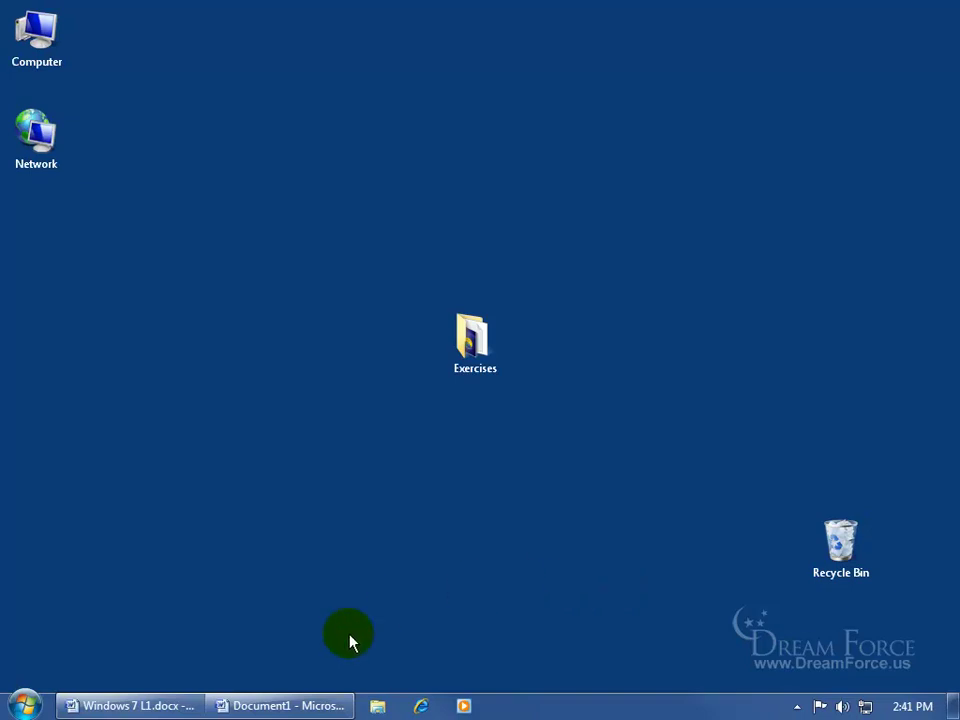
left_click(291, 705)
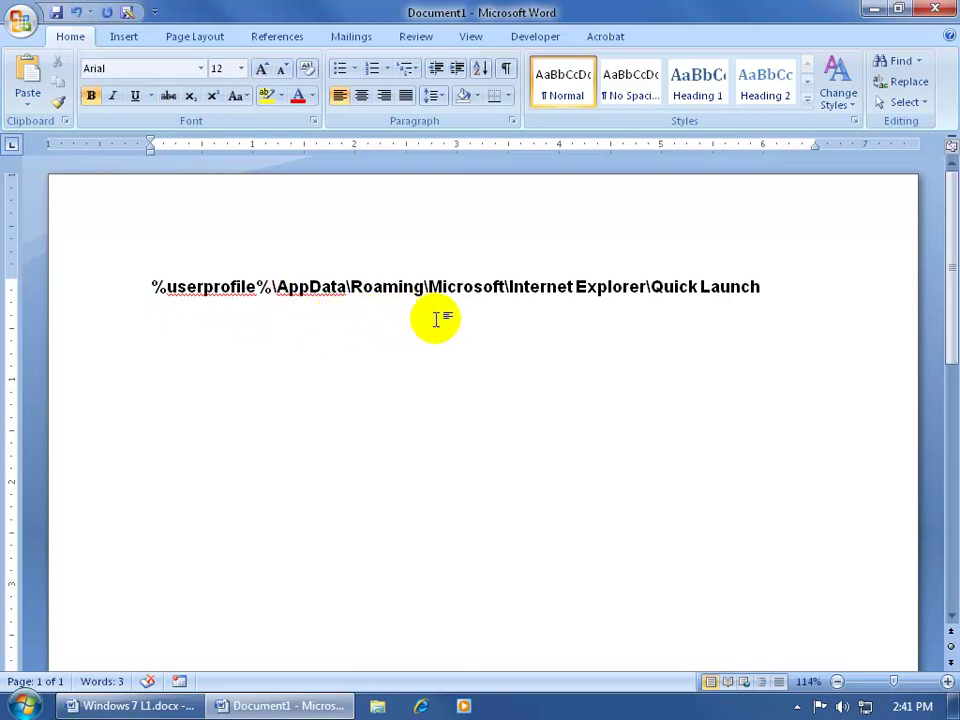
Copy the path %userprofile%\AppData\Roaming\Microsoft\Internet Explorer\Quick Launch from the page
left_click_drag(150, 284, 752, 287)
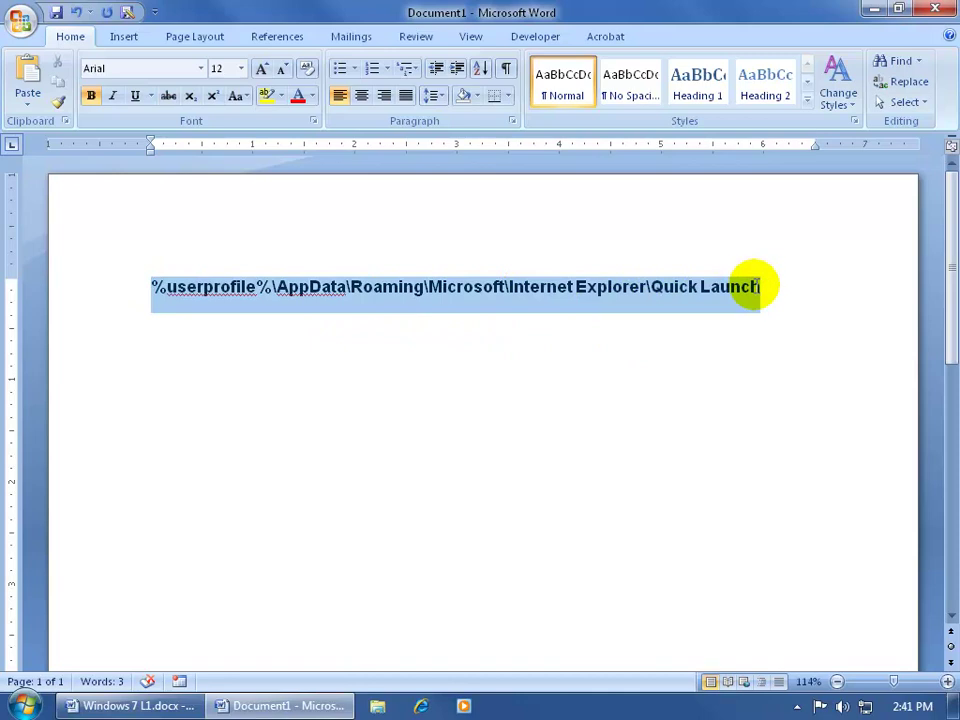
right_click(676, 287)
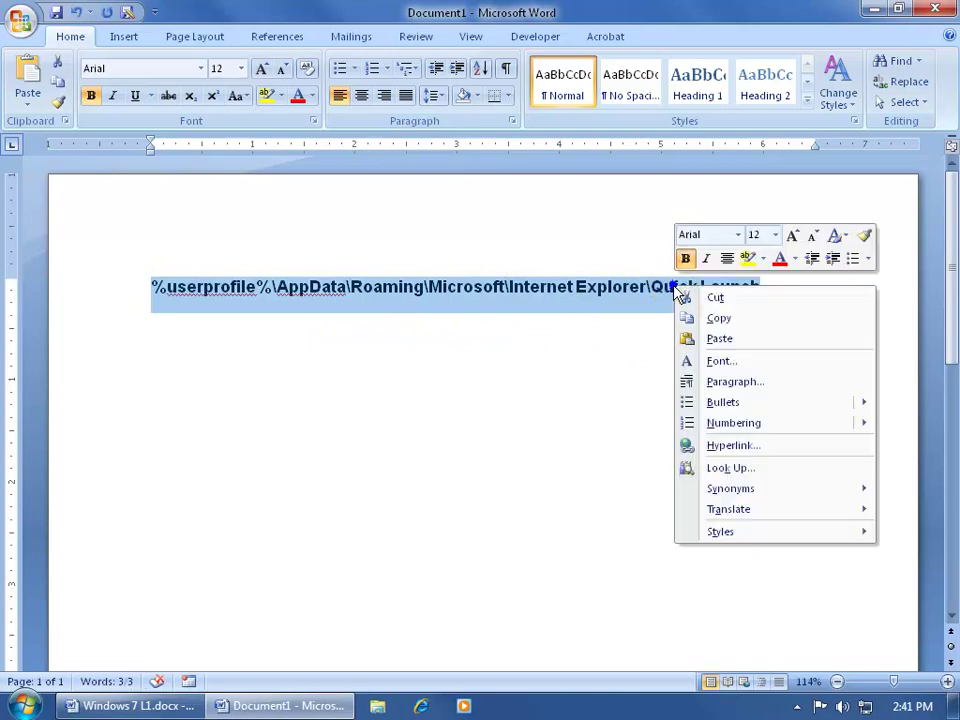
left_click(717, 319)
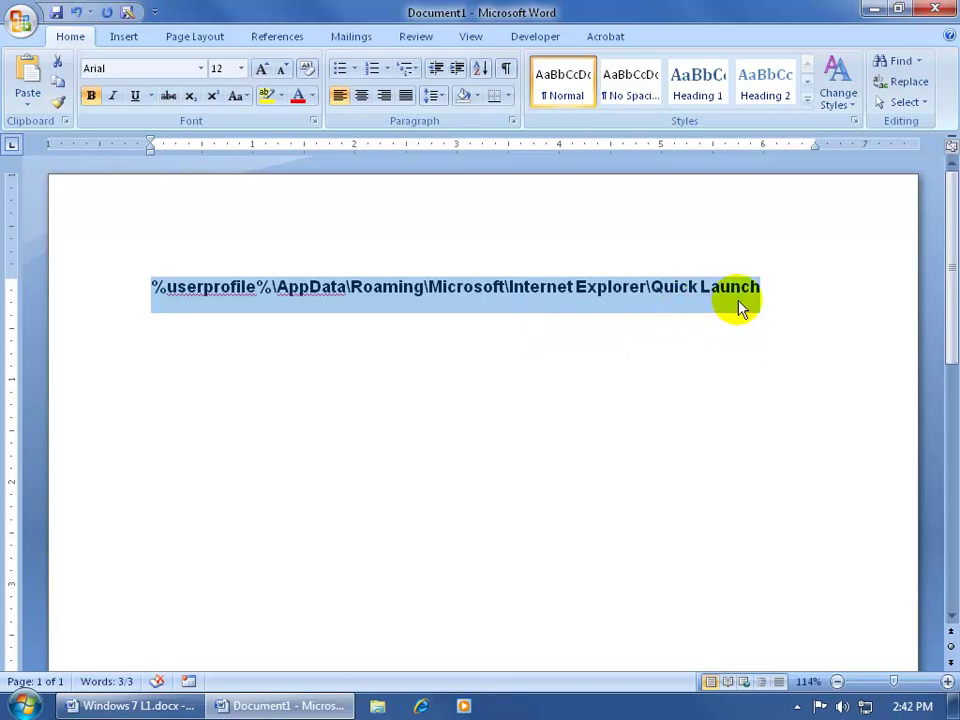
Create a taskbar toolbar from the pasted Quick Launch folder path and expand its shortcuts
right_click(596, 708)
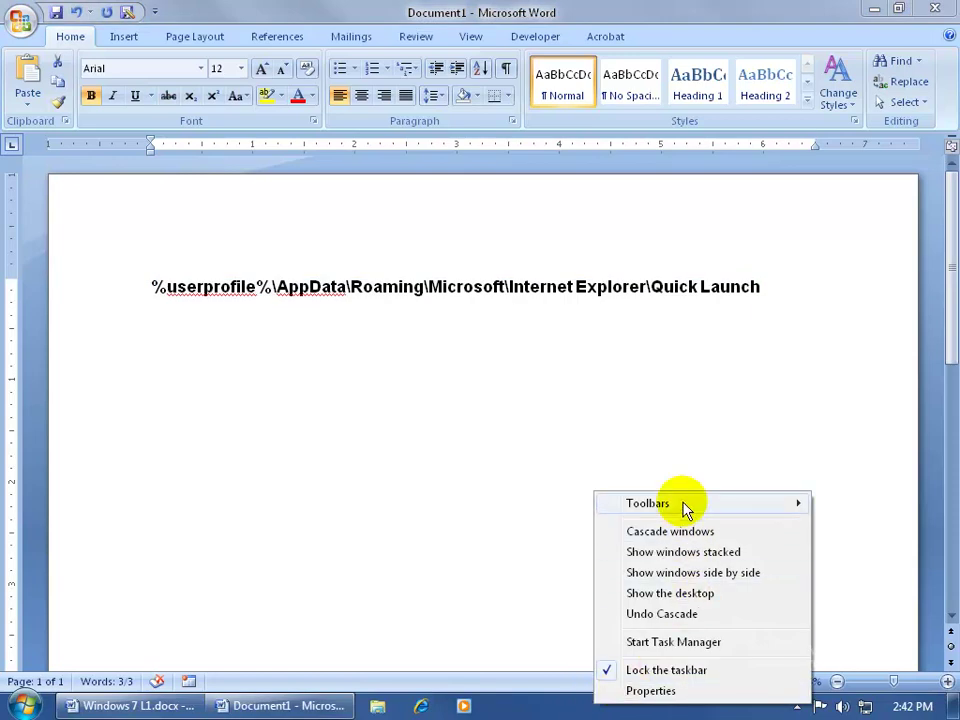
mouse_move(686, 510)
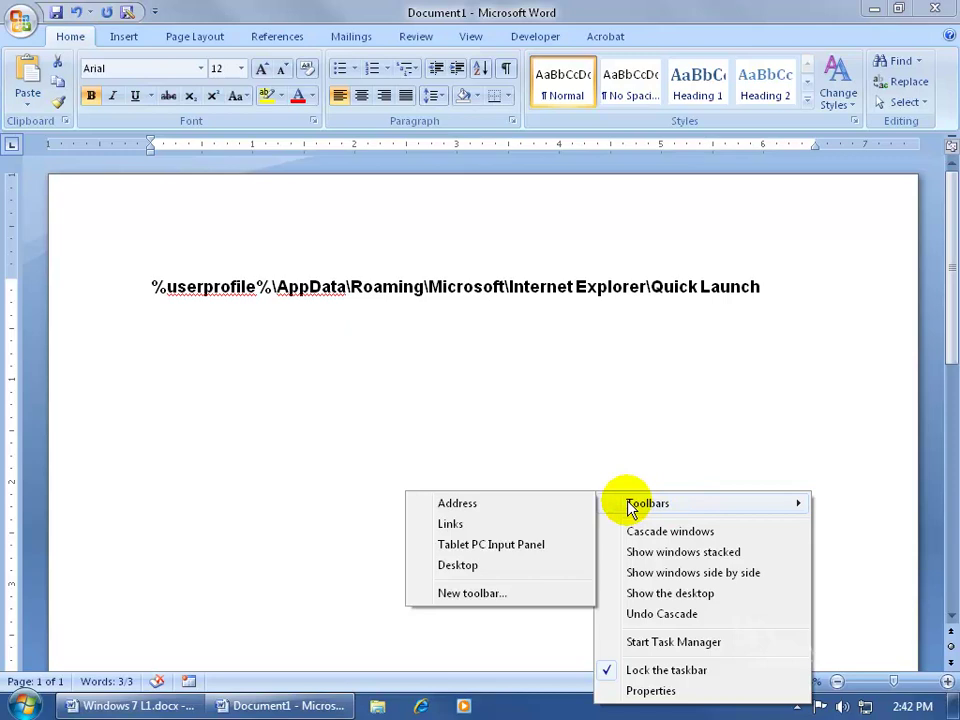
left_click(527, 595)
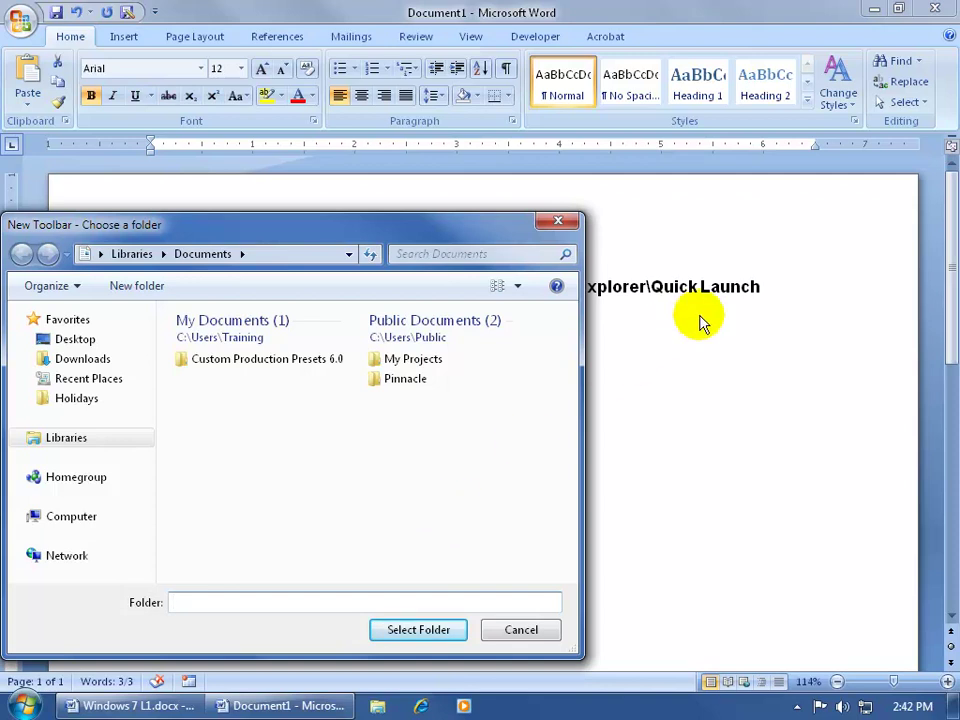
right_click(185, 604)
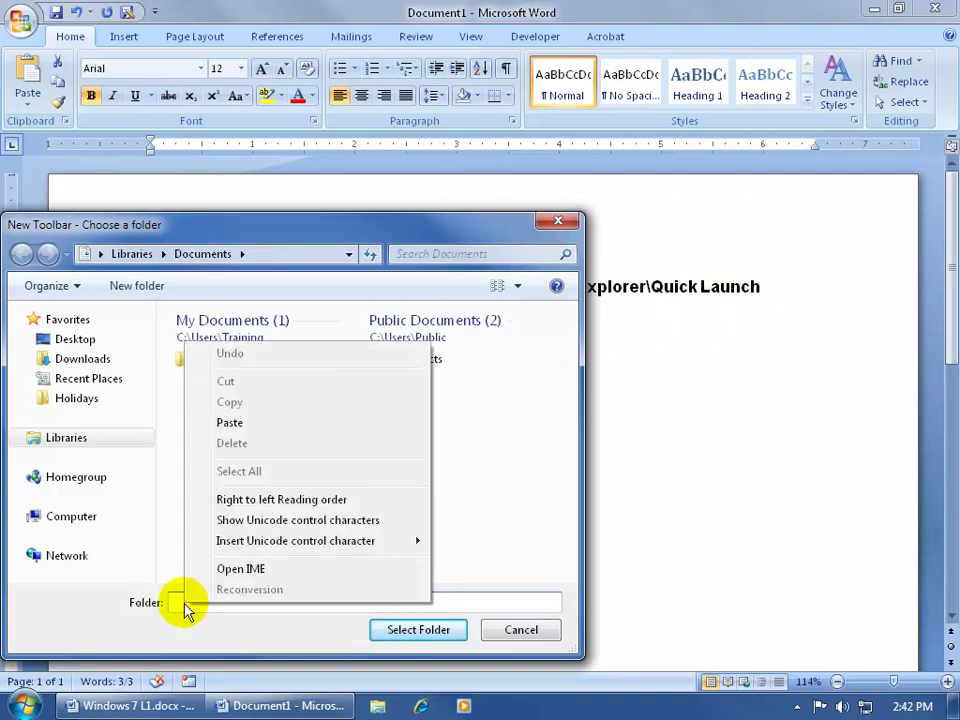
left_click(245, 424)
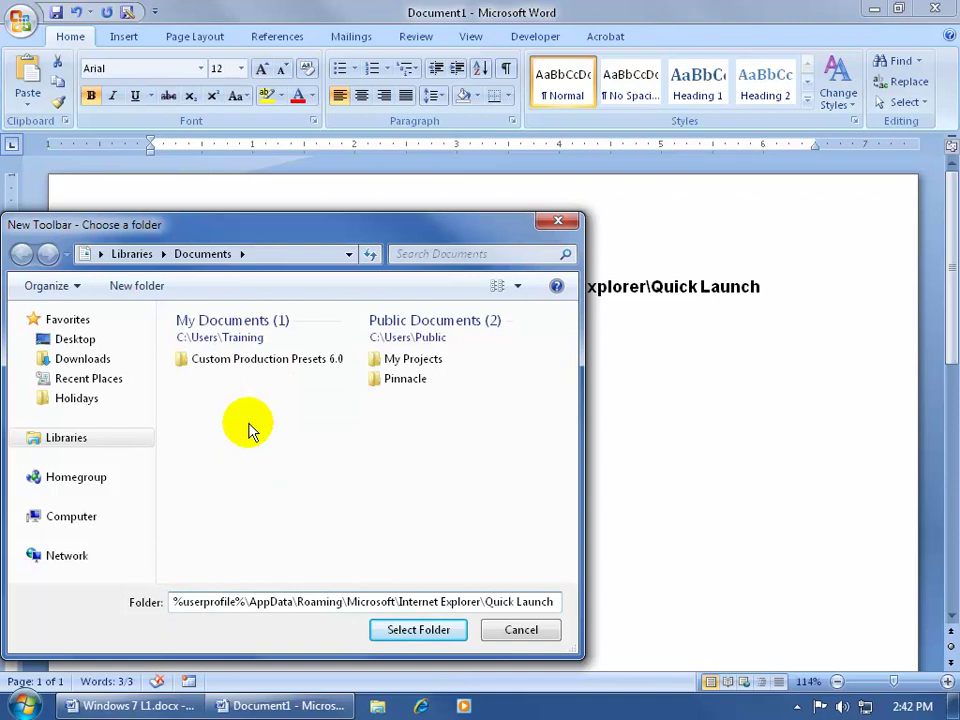
left_click(422, 630)
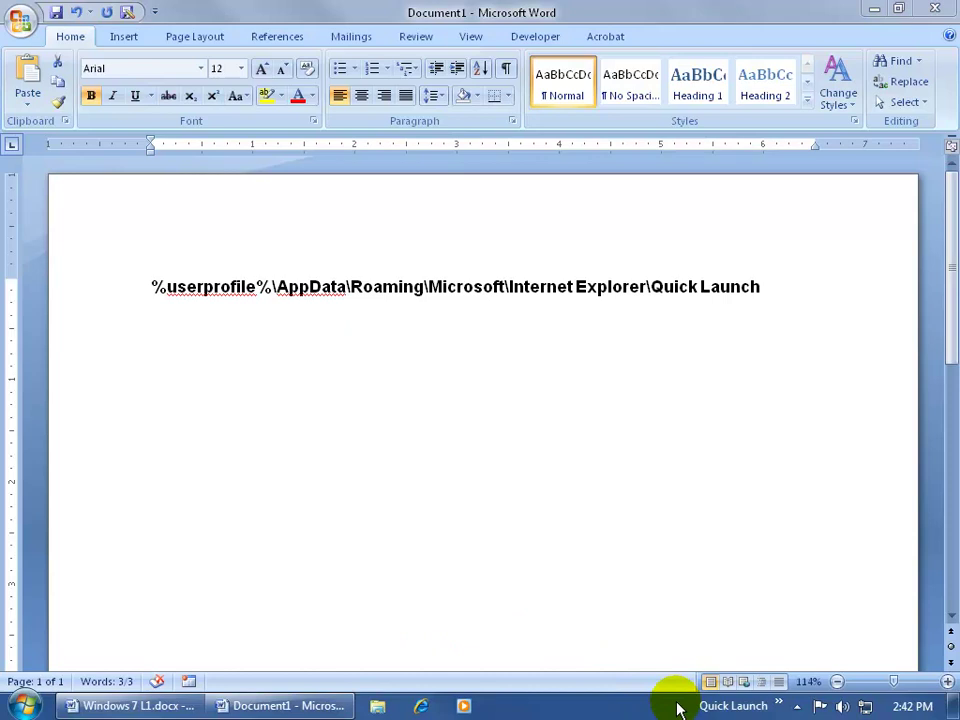
left_click(780, 705)
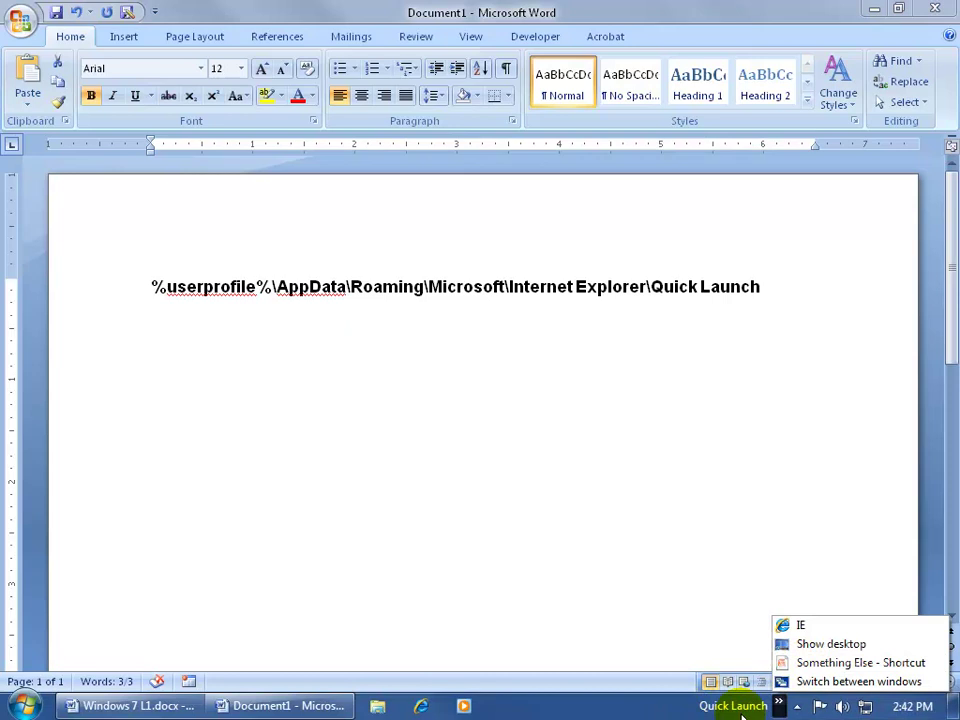
Unlock the taskbar and hide the Quick Launch toolbar's title
right_click(675, 711)
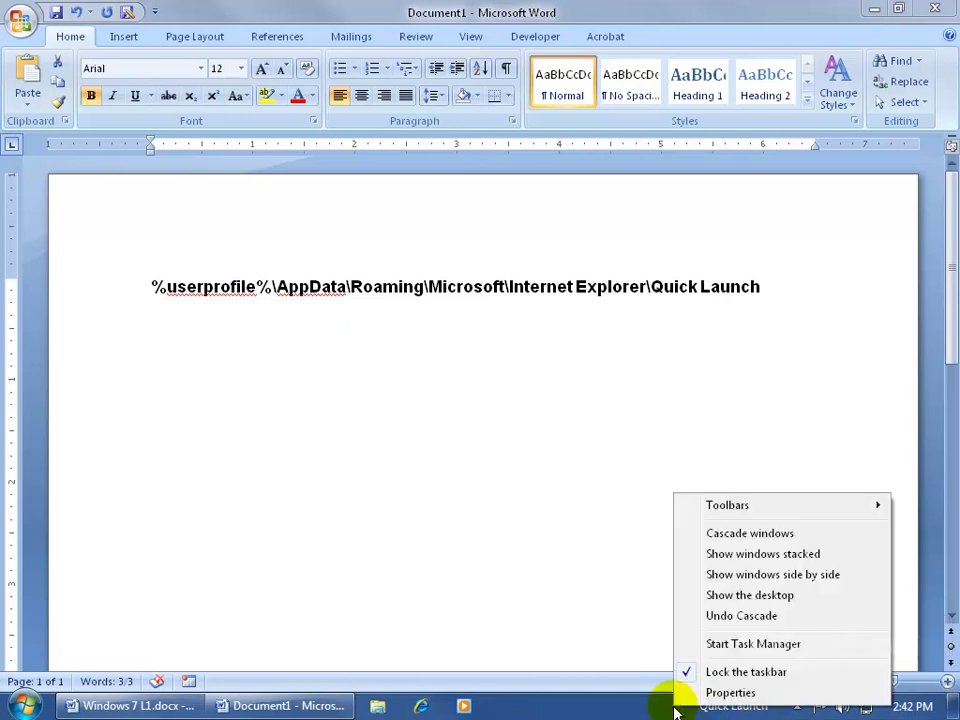
left_click(679, 672)
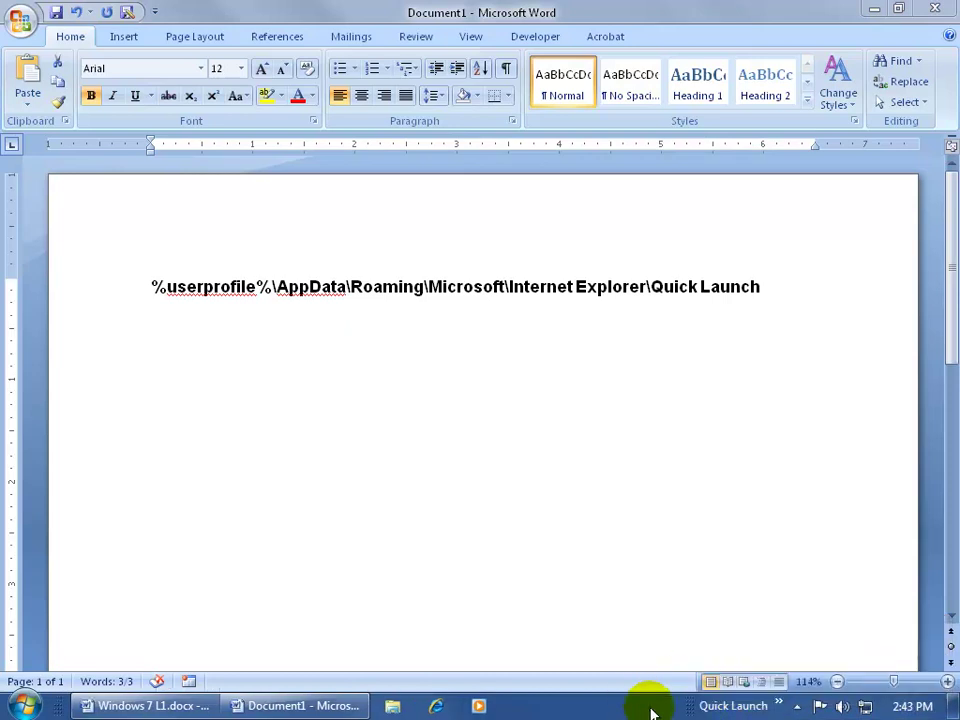
right_click(720, 708)
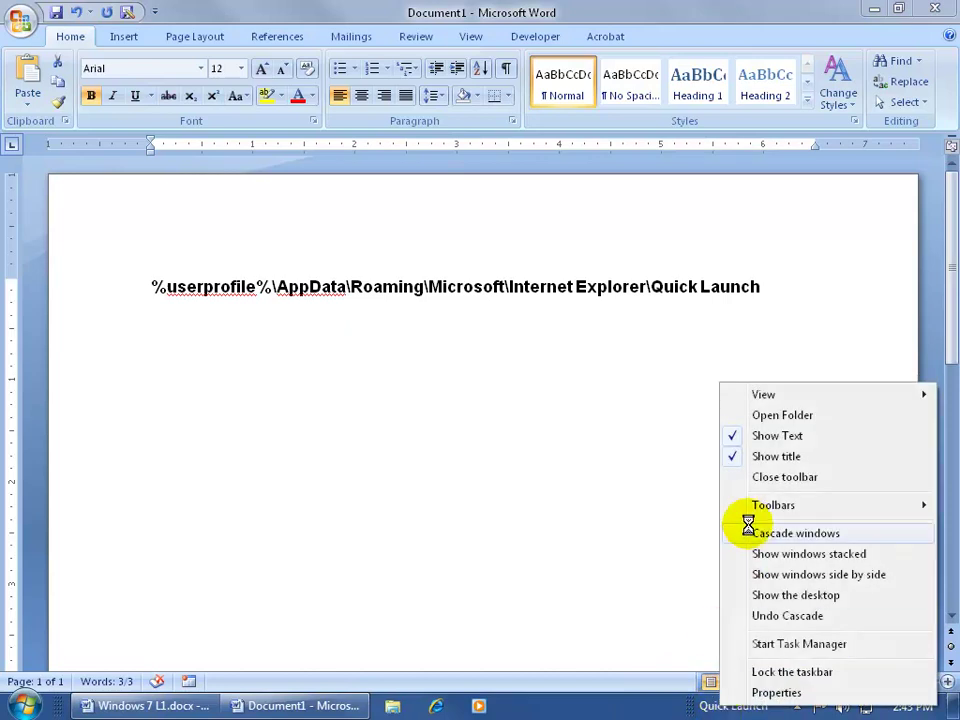
left_click(737, 456)
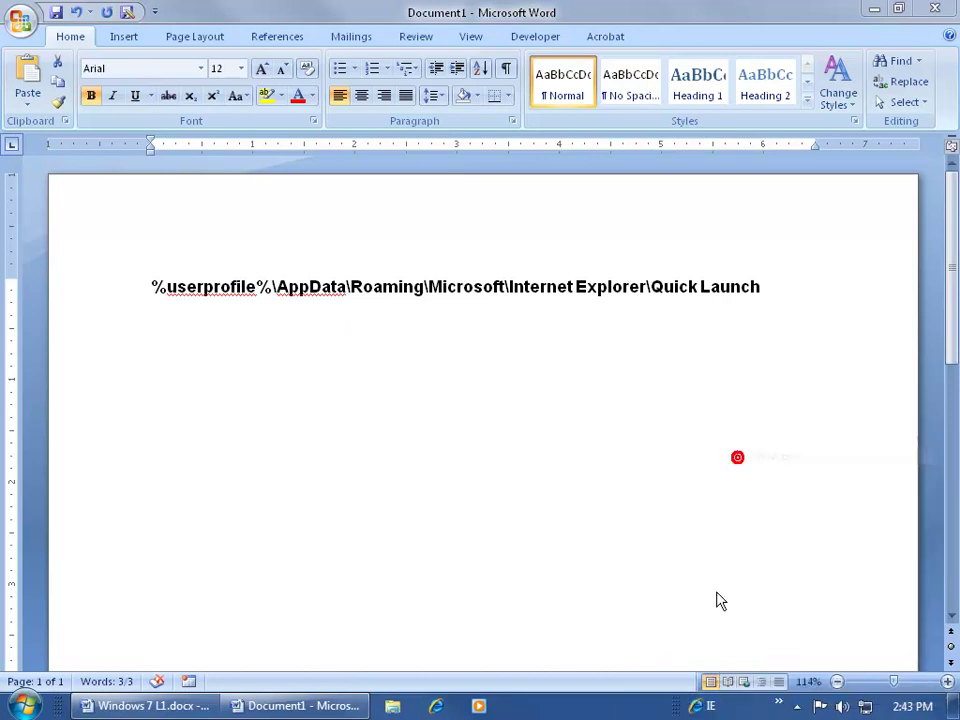
Hide Quick Launch text labels, widen it to show all four icons, and lock the taskbar
right_click(681, 703)
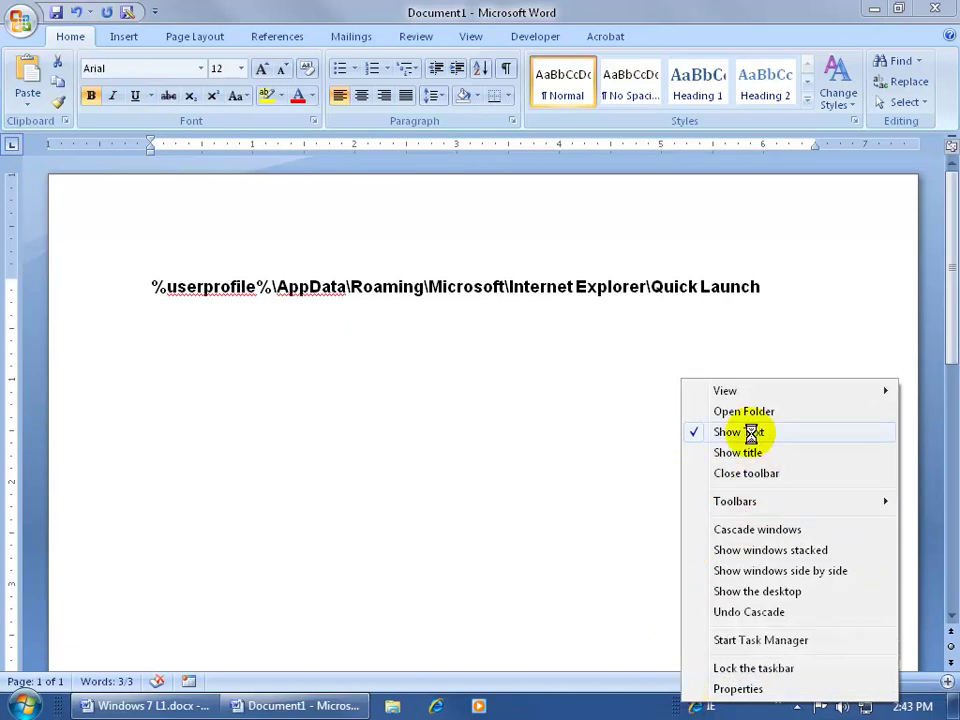
left_click(652, 706)
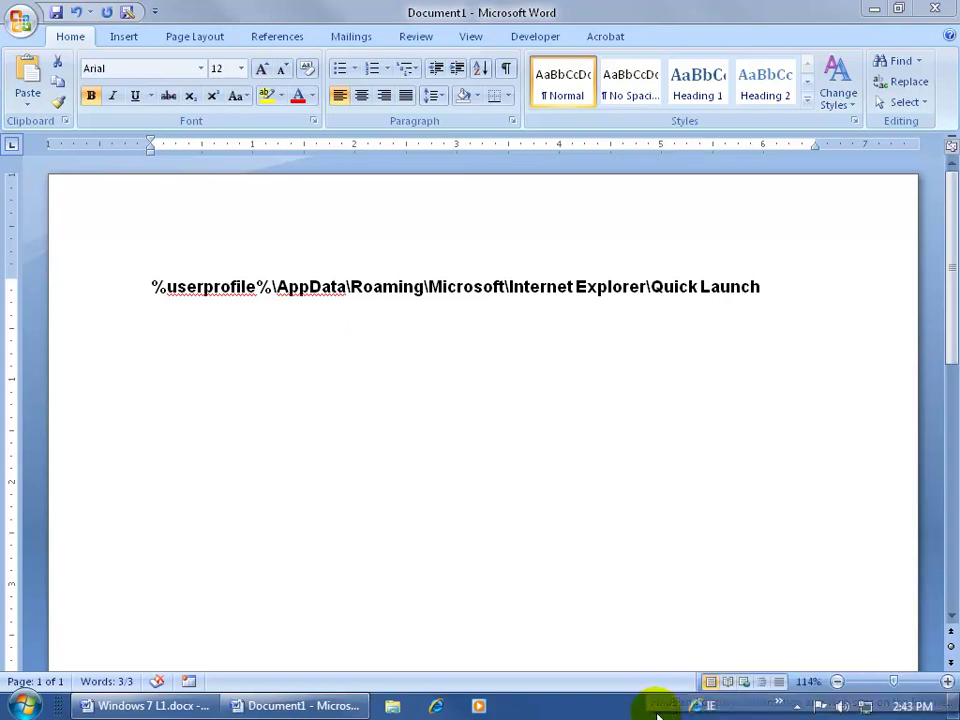
right_click(680, 708)
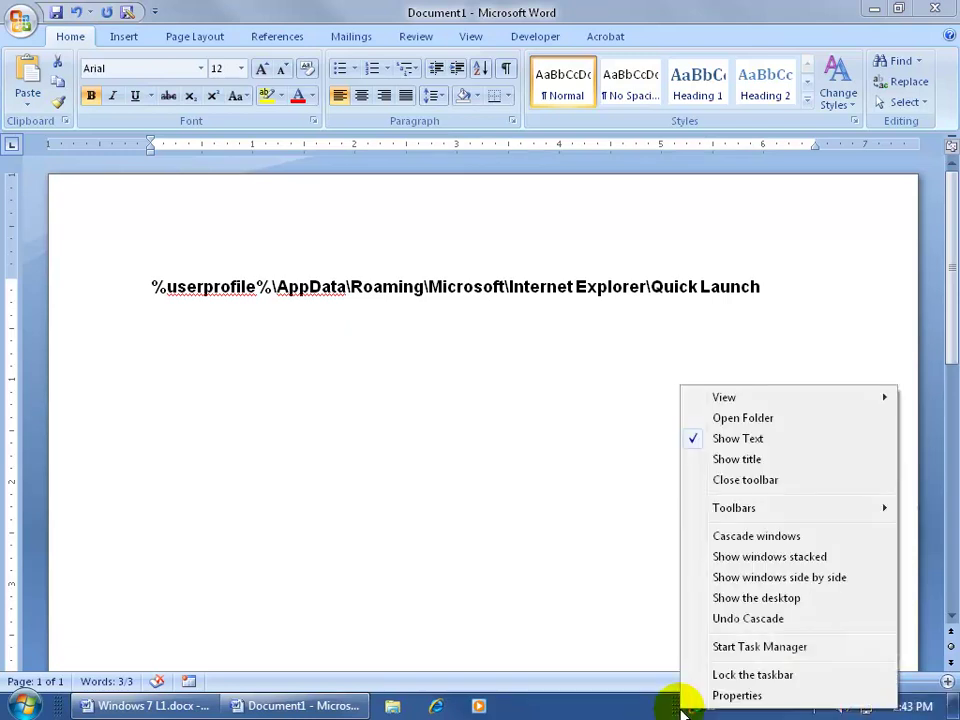
left_click(714, 439)
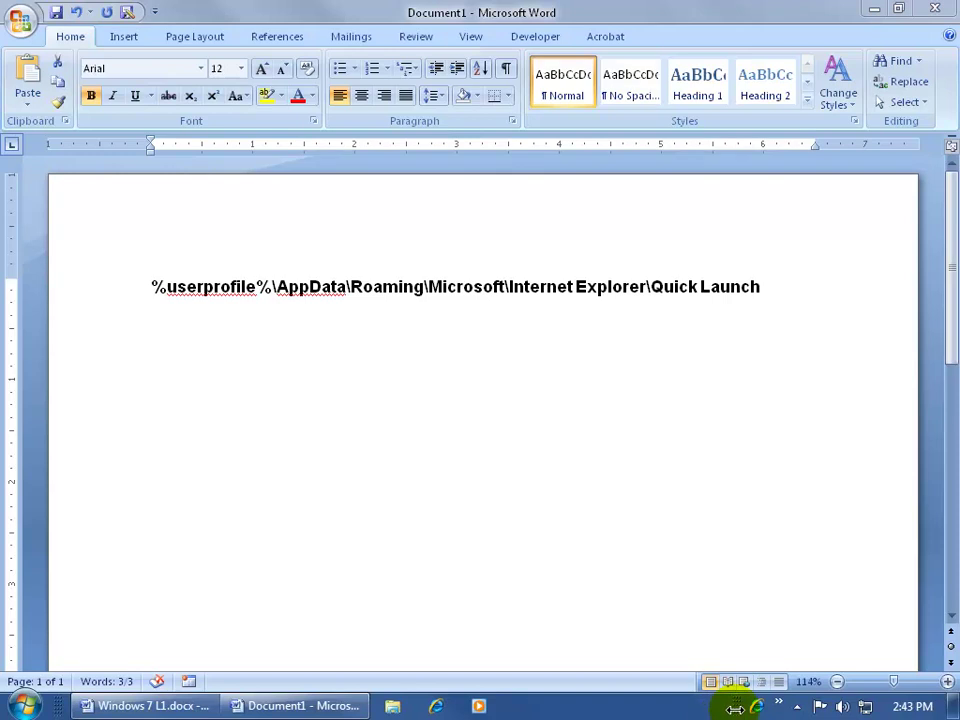
left_click_drag(735, 709, 637, 714)
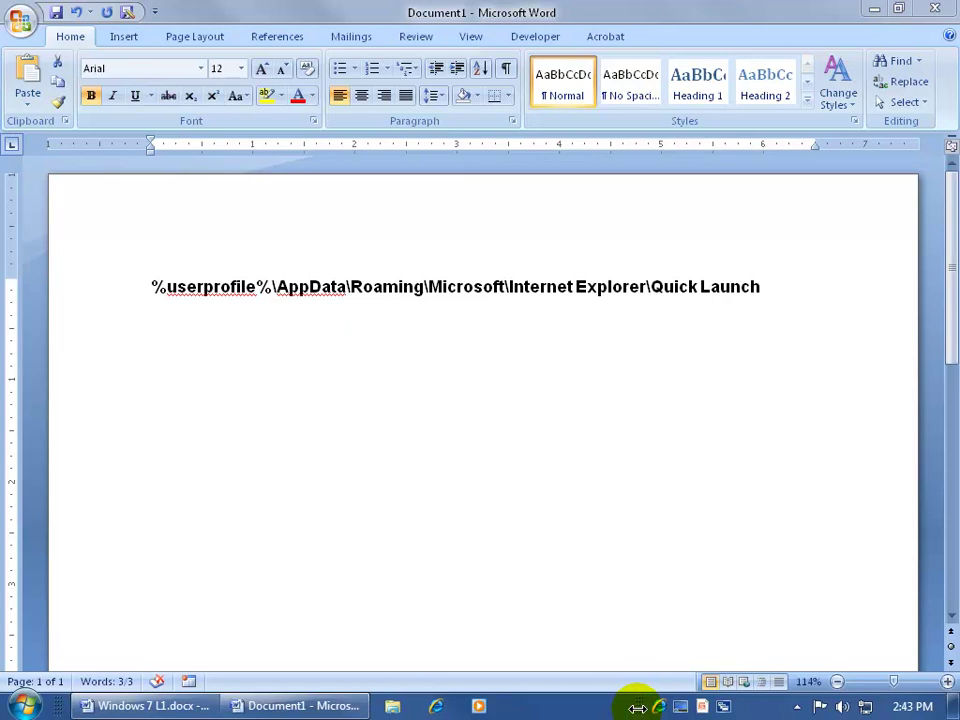
right_click(637, 708)
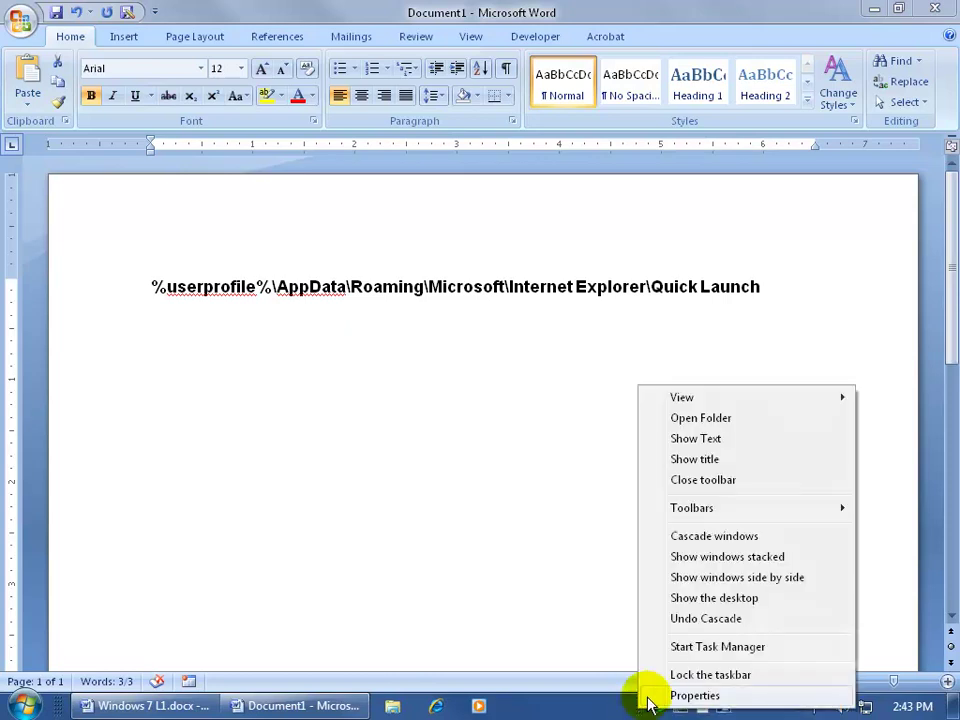
left_click(662, 675)
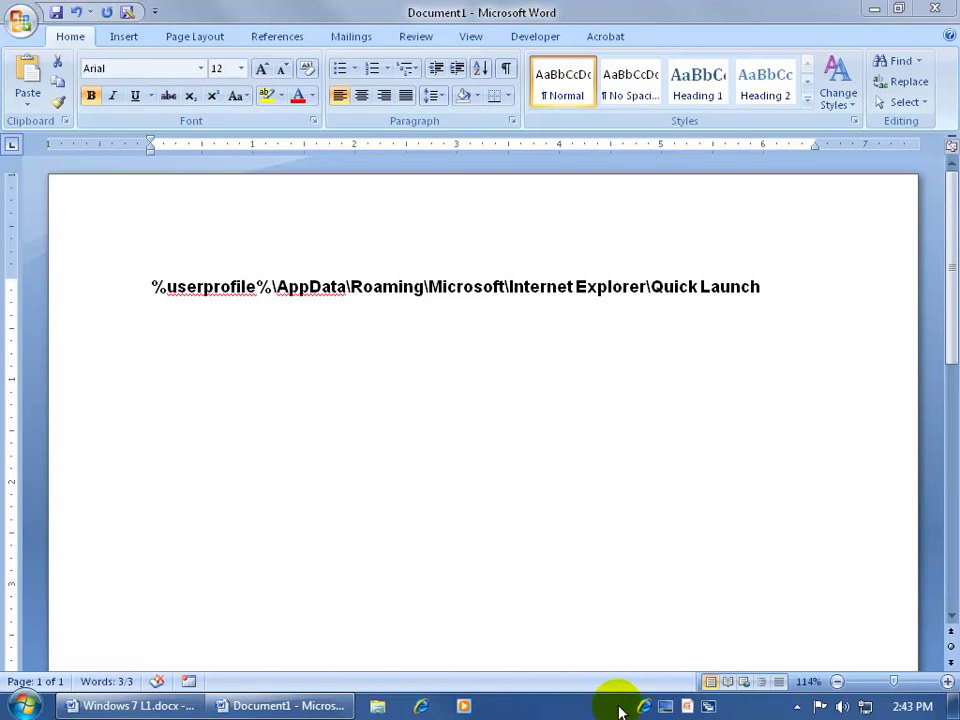
Close Word without saving and view Internet Explorer's pinned-sites jump list
left_click(934, 9)
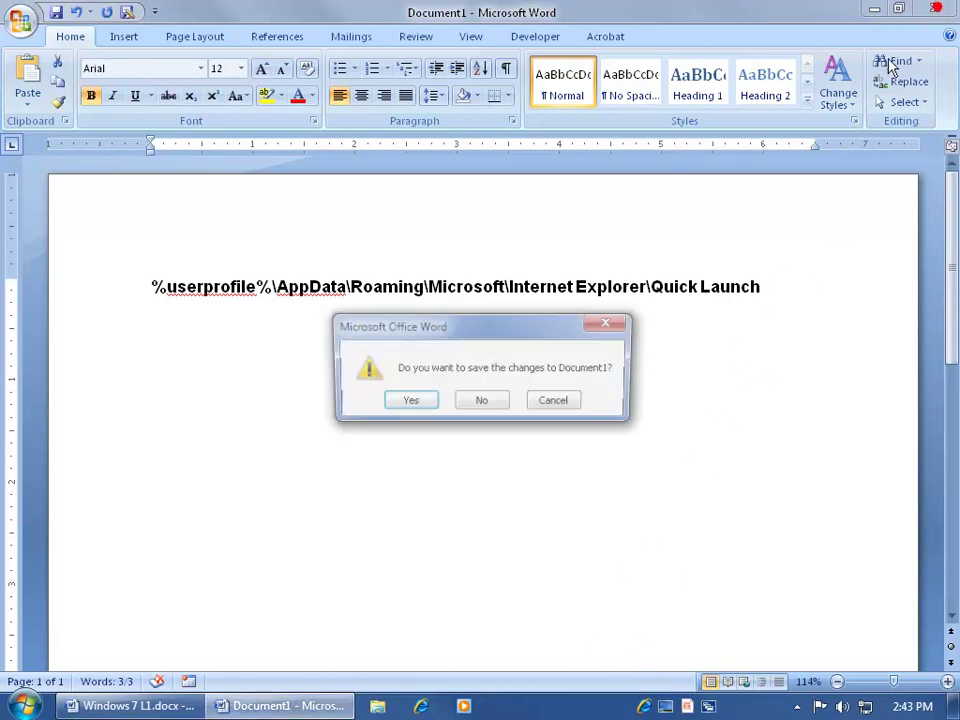
left_click(495, 400)
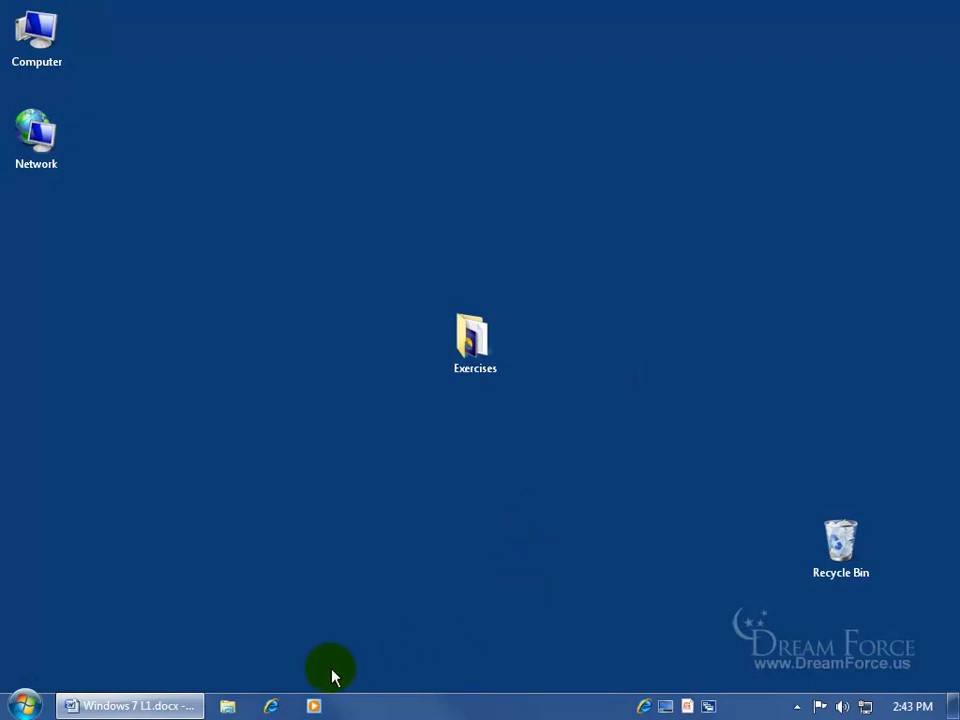
right_click(645, 708)
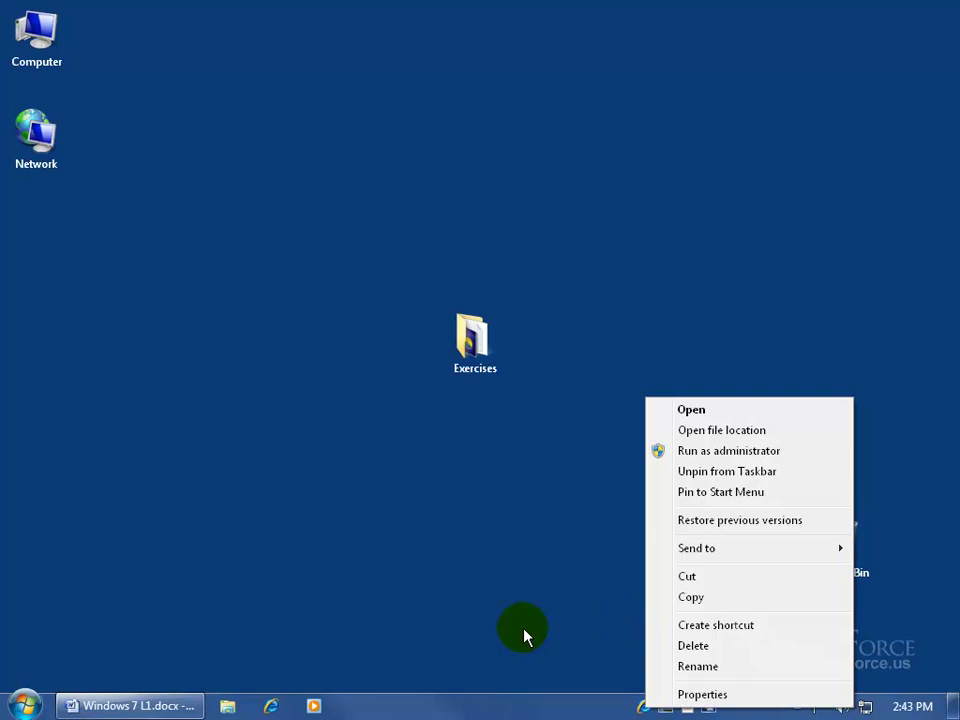
right_click(271, 706)
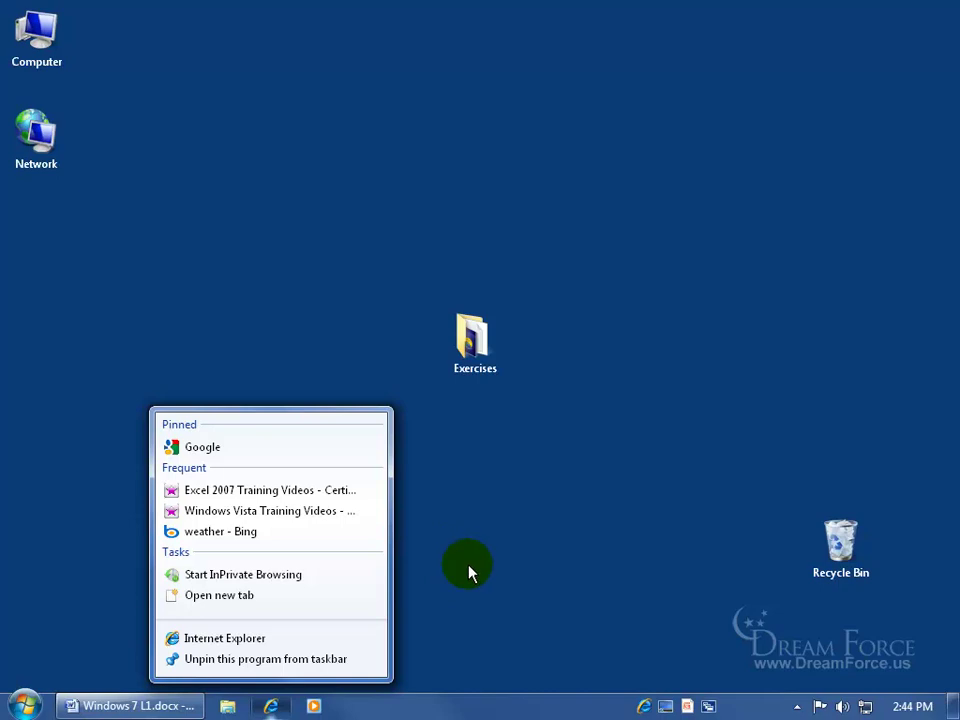
Launch Internet Explorer to Google, then close it
left_click(506, 594)
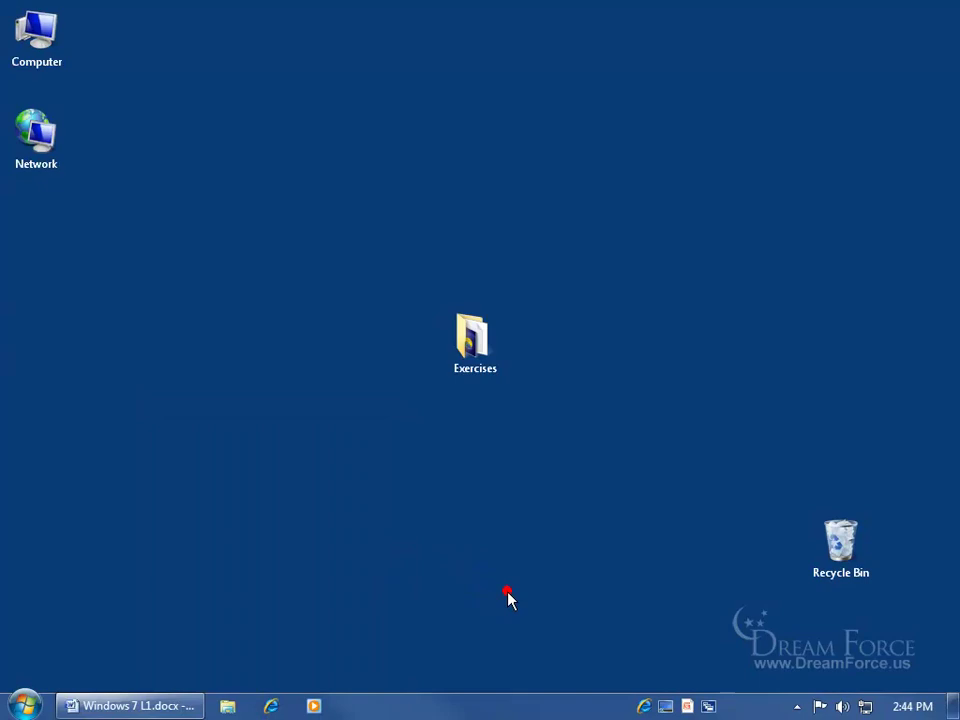
left_click(643, 706)
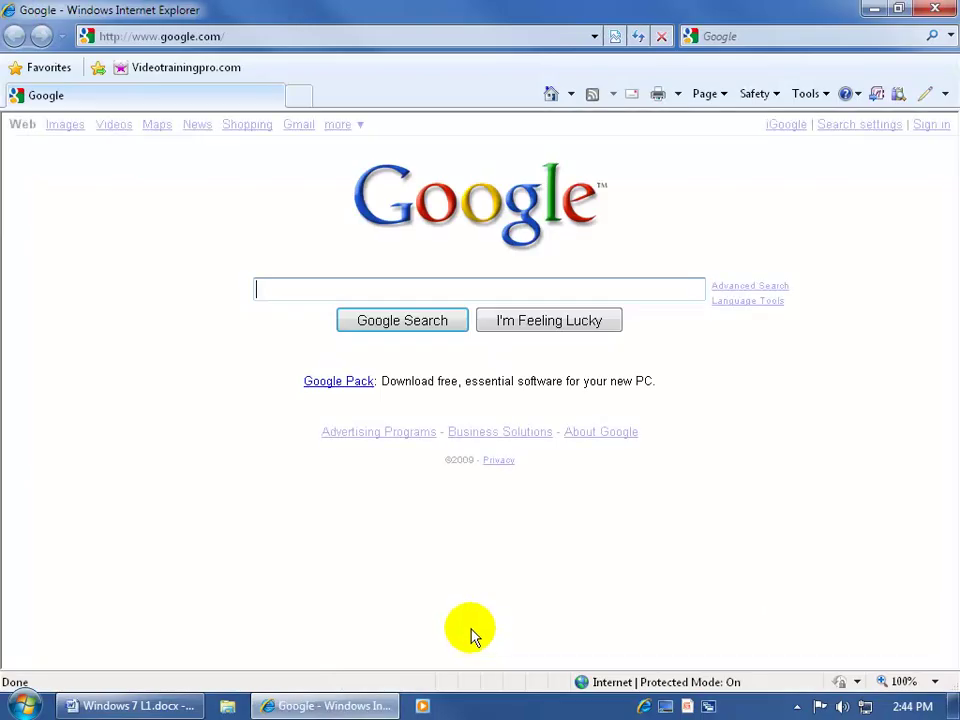
left_click(935, 9)
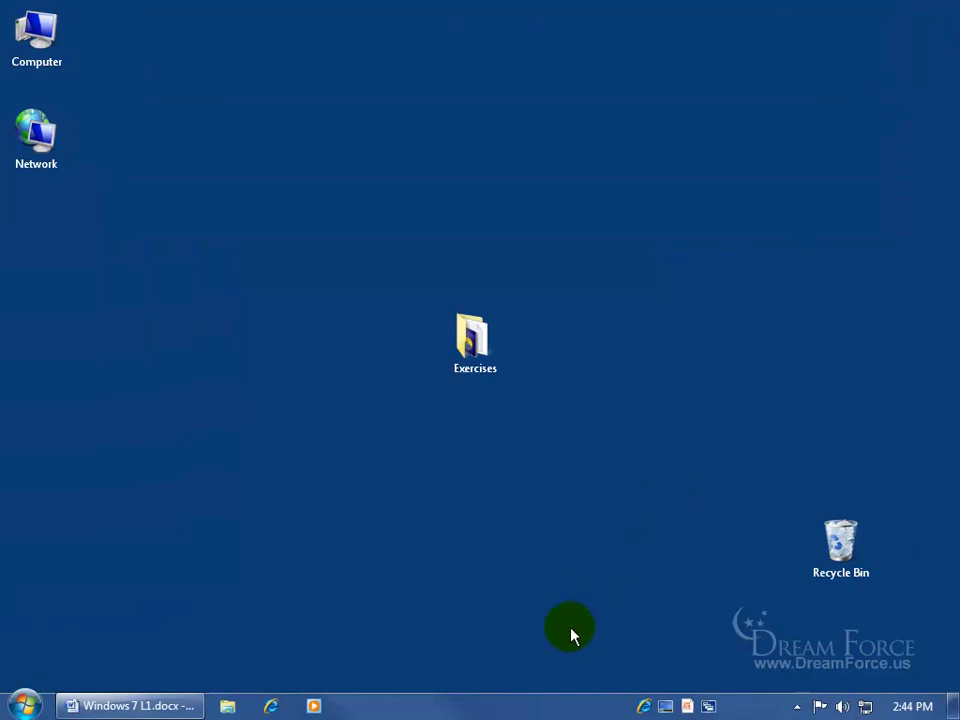
Uncheck Quick Launch under the taskbar's Toolbars menu
right_click(565, 708)
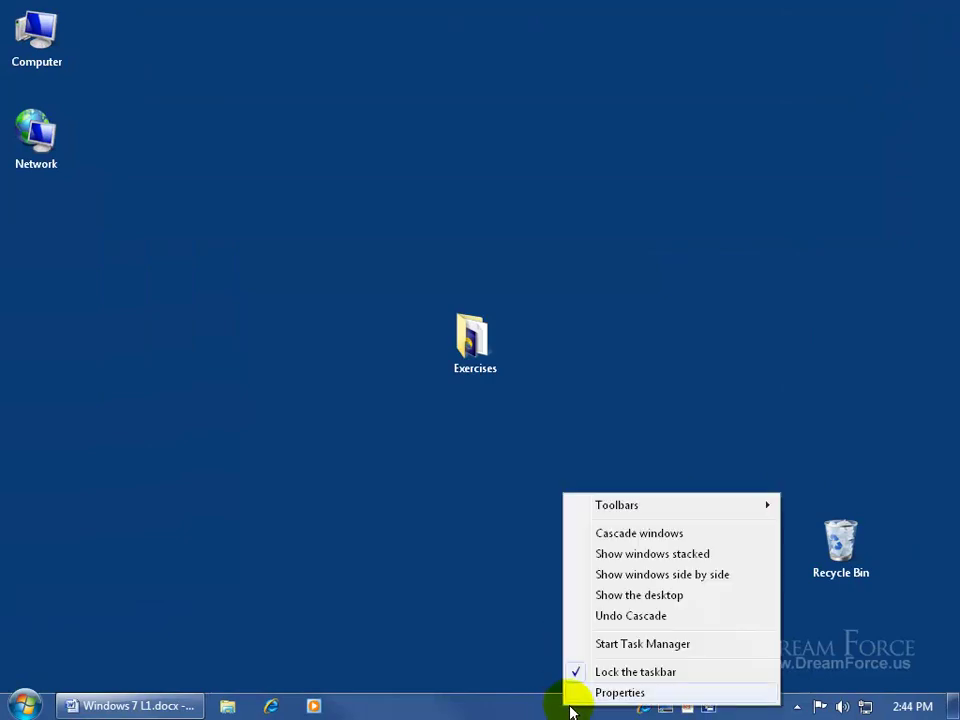
mouse_move(638, 510)
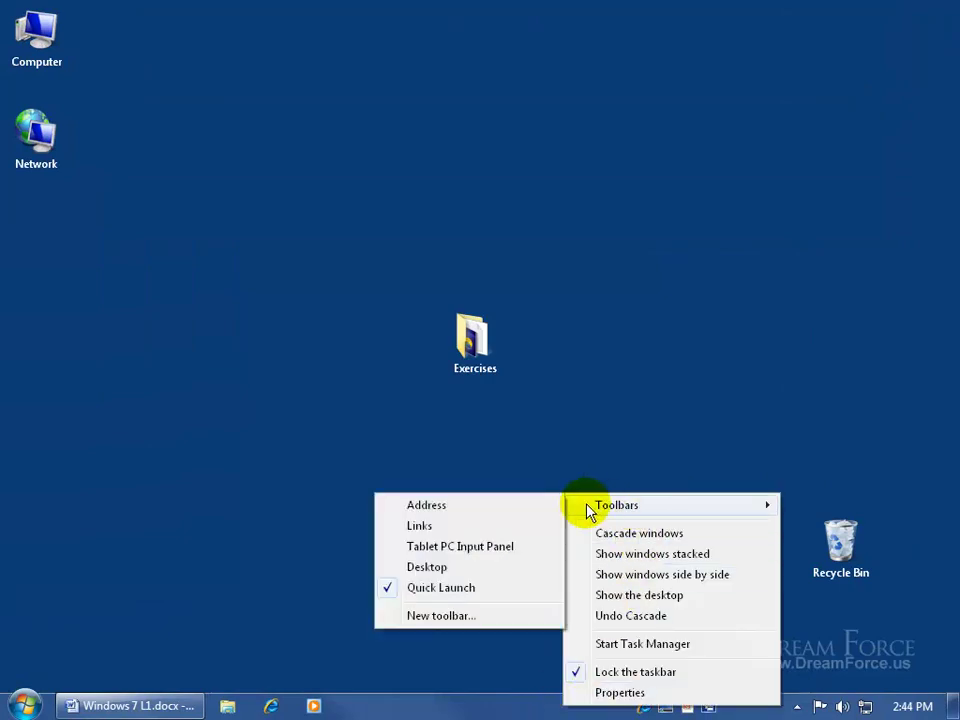
left_click(461, 586)
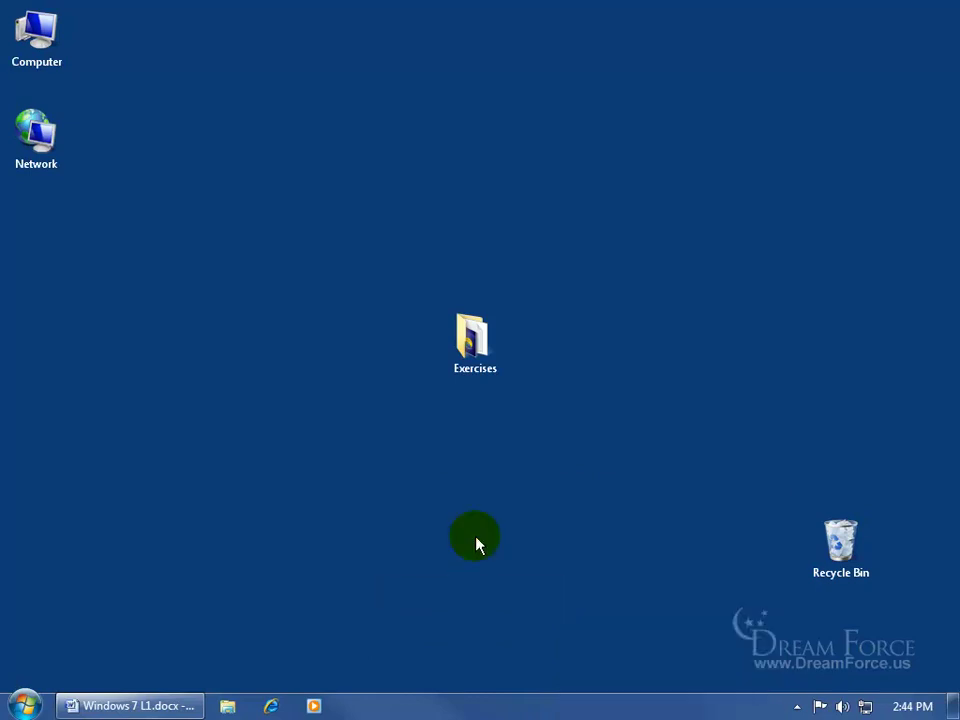